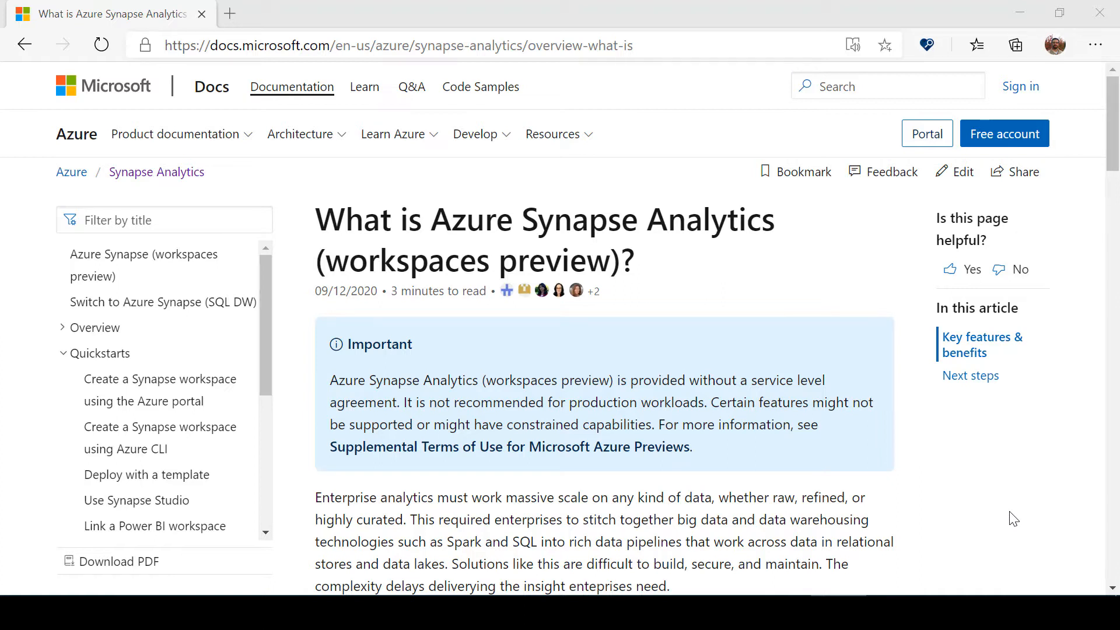
# Step: Start deploying the Synapse workspace template to Azure from its quickstart article and create a resource group named rg-sinapse-demo
pyautogui.click(184, 479)
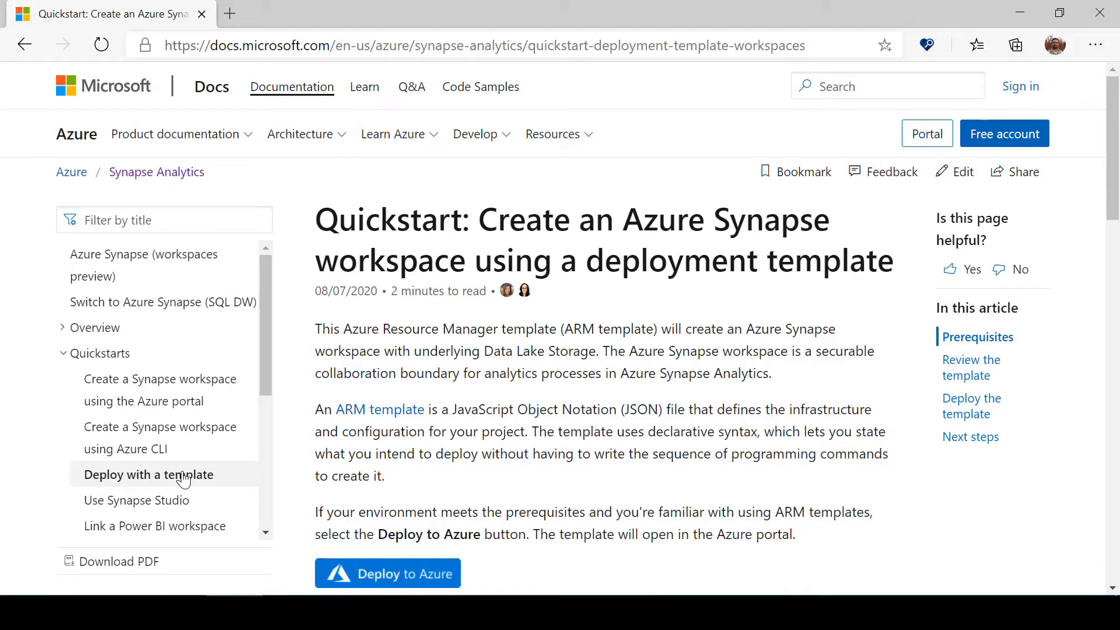
pyautogui.click(358, 576)
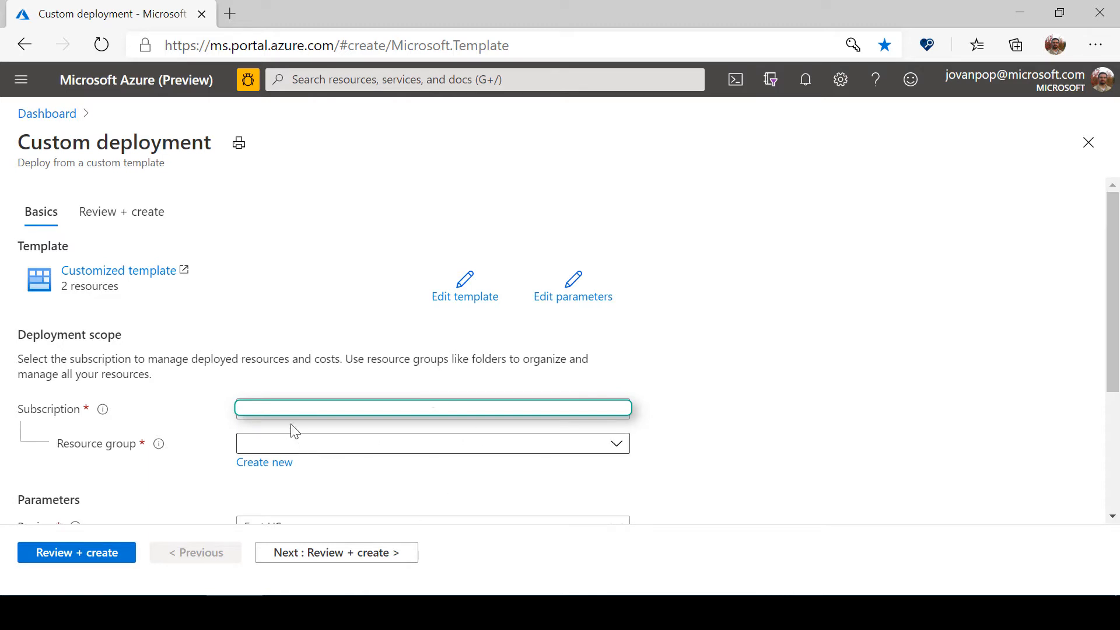
pyautogui.click(272, 464)
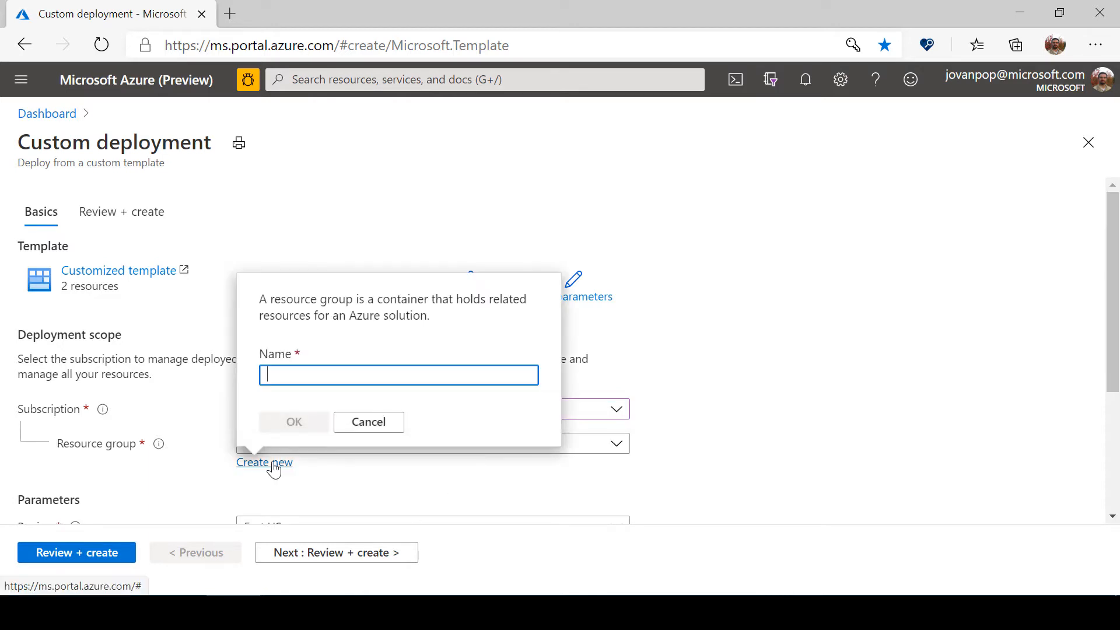
pyautogui.write('rg-sinapse-demo')
pyautogui.click(294, 421)
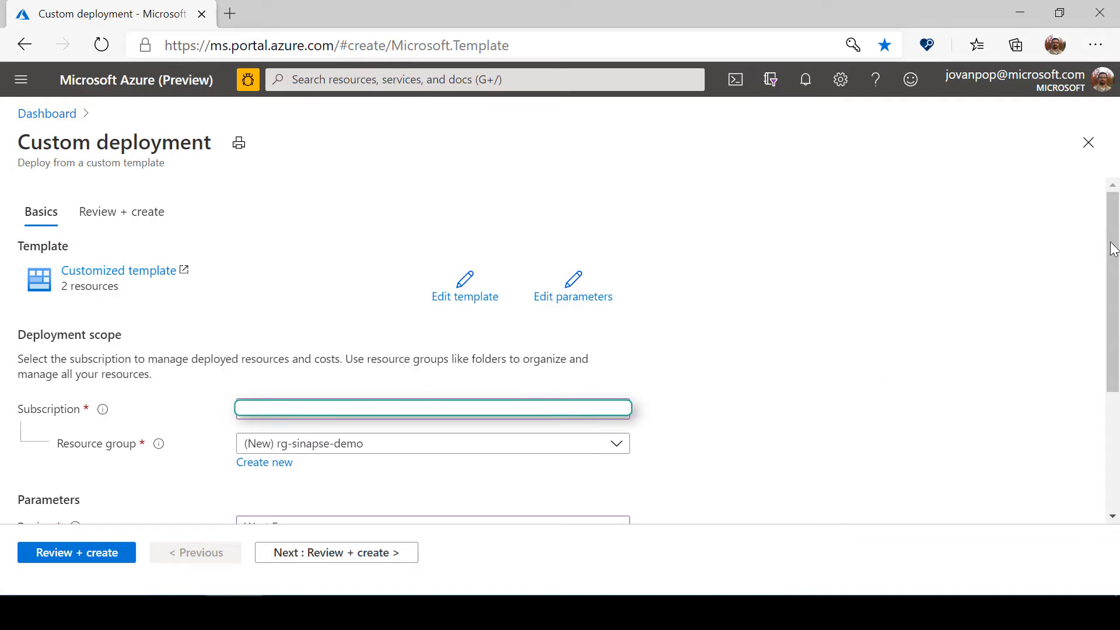
# Step: Set the workspace name parameter to synan, then validate and submit the custom deployment
pyautogui.moveTo(1114, 250); pyautogui.dragTo(1118, 382)
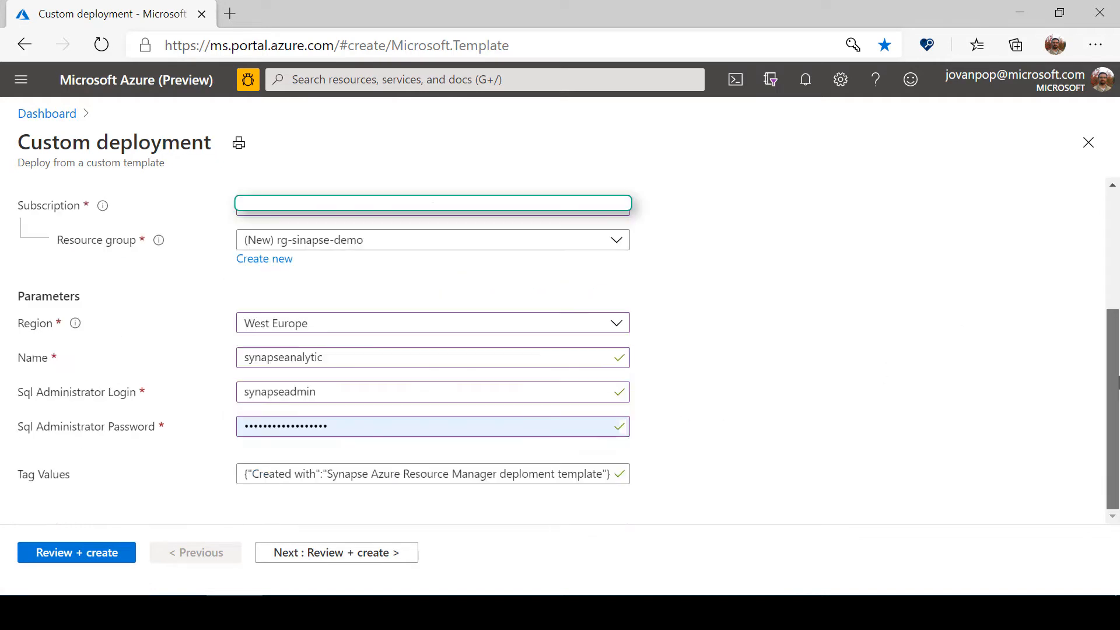
pyautogui.doubleClick(277, 354)
pyautogui.write('synan')
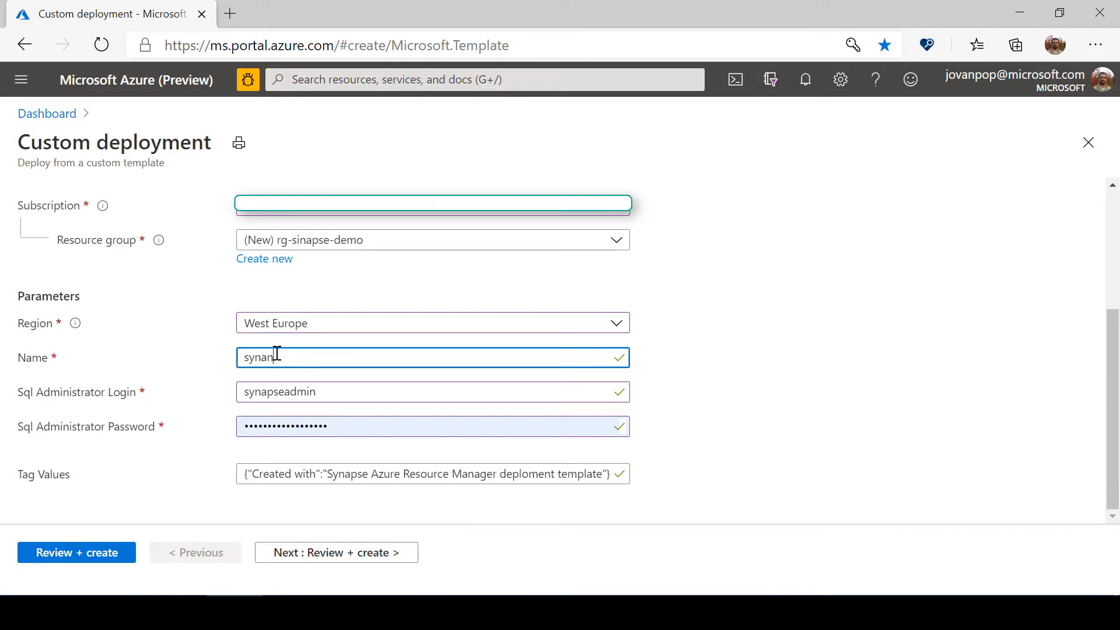
pyautogui.click(38, 557)
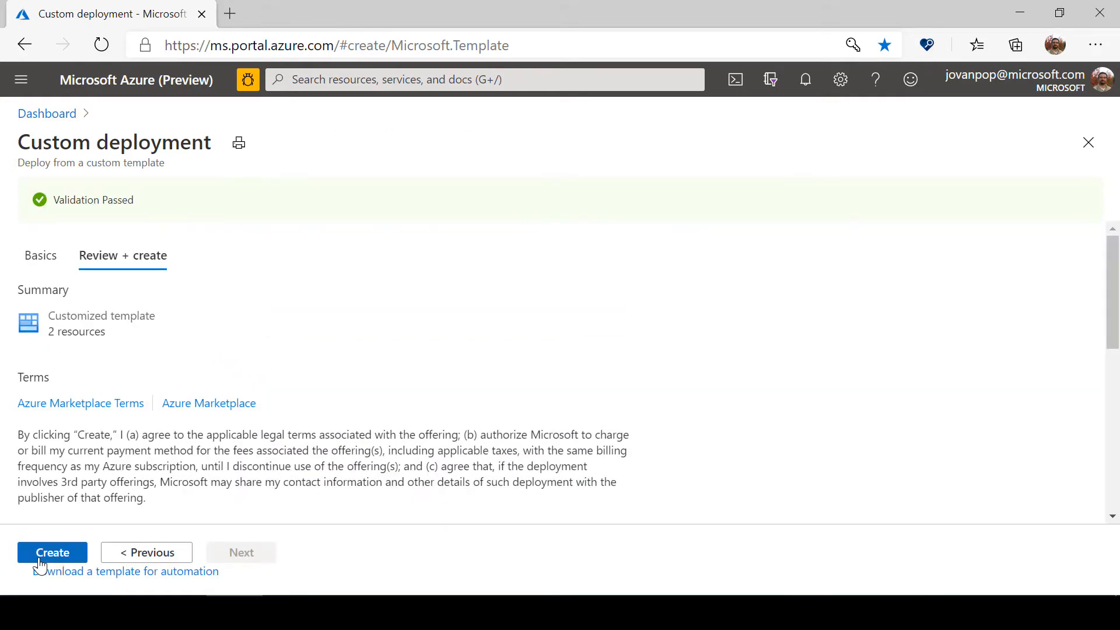
pyautogui.click(38, 557)
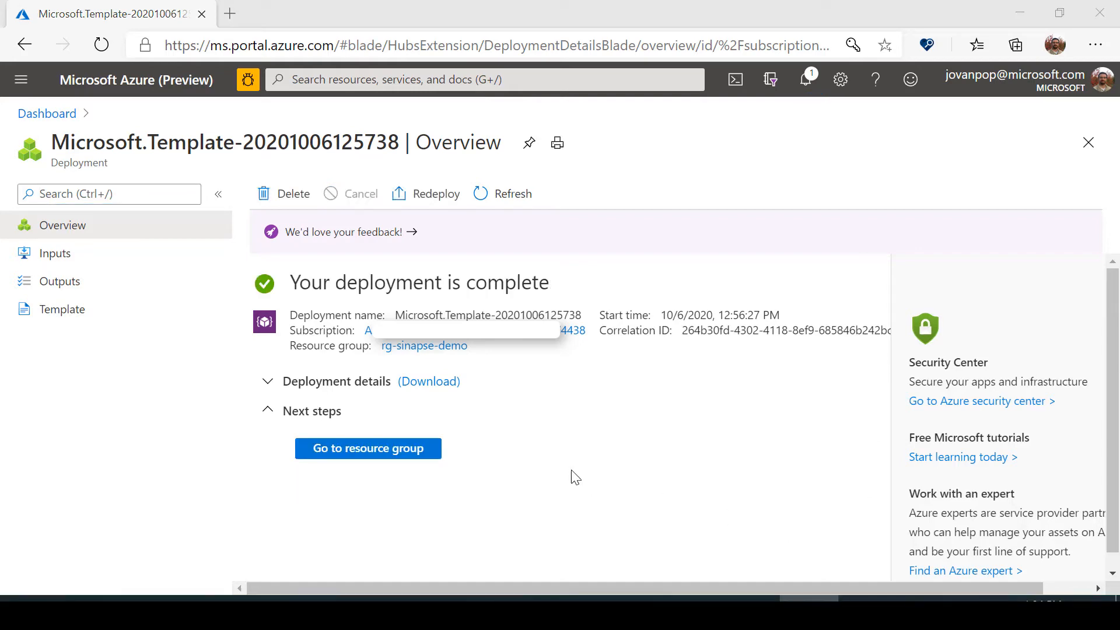
# Step: Open the synan Synapse workspace from the deployed resource group and launch Synapse Studio
pyautogui.click(408, 448)
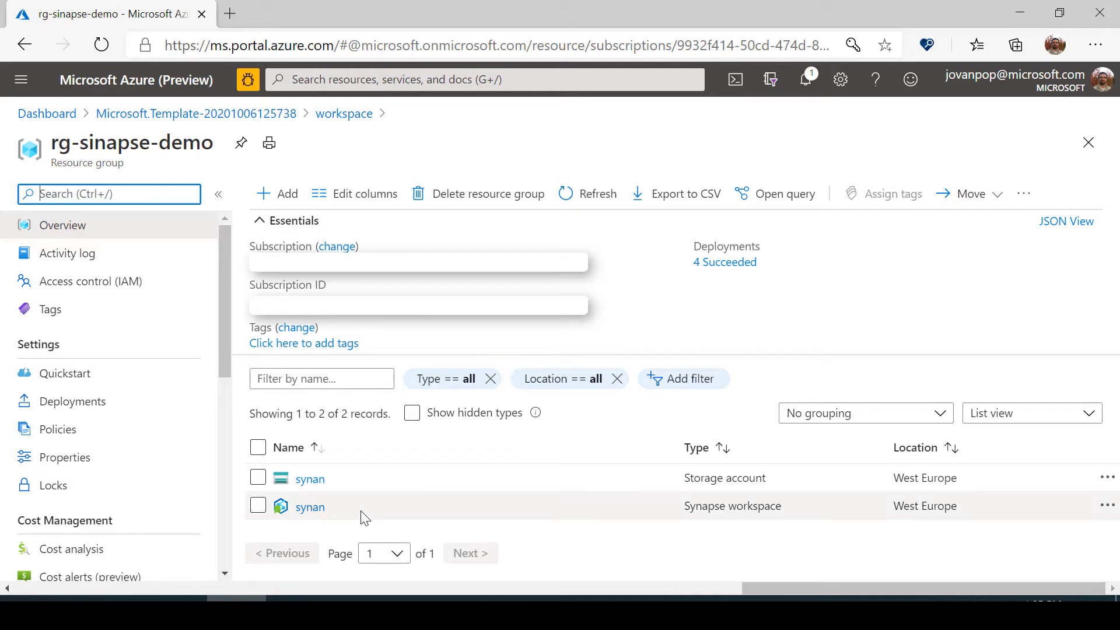
pyautogui.click(302, 516)
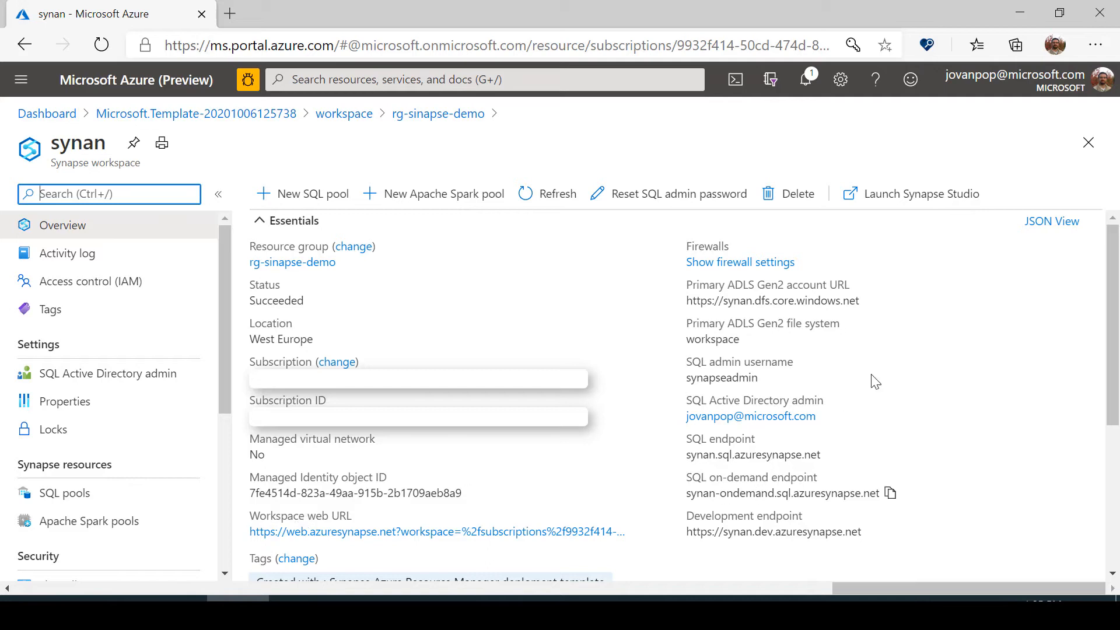
pyautogui.click(902, 207)
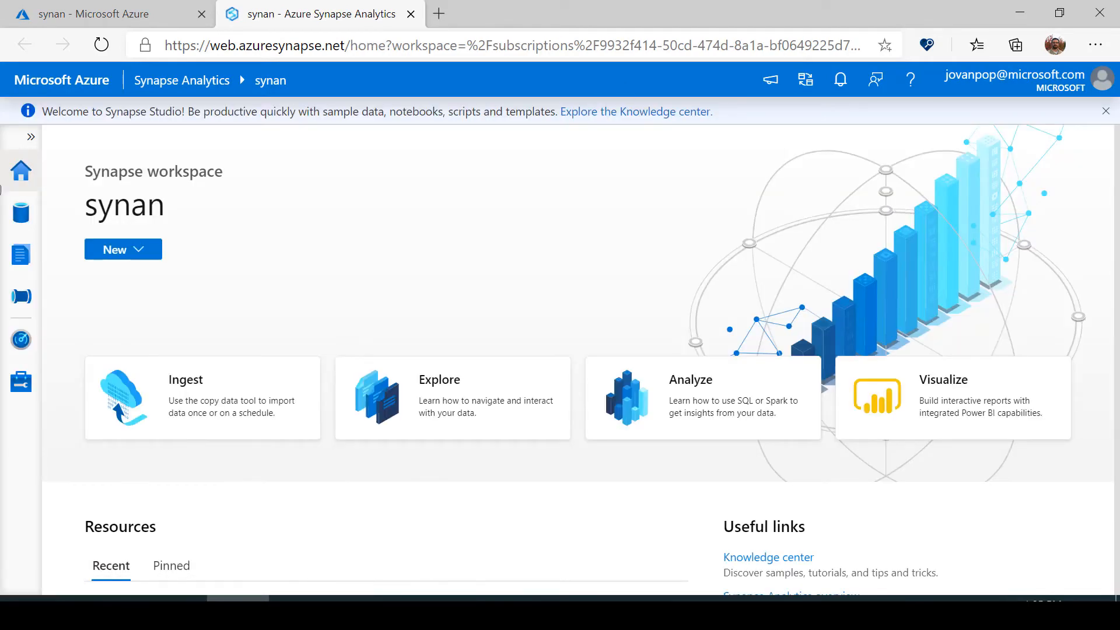
# Step: Create a new SQL script in the synan workspace and collapse the resources pane
pyautogui.click(137, 255)
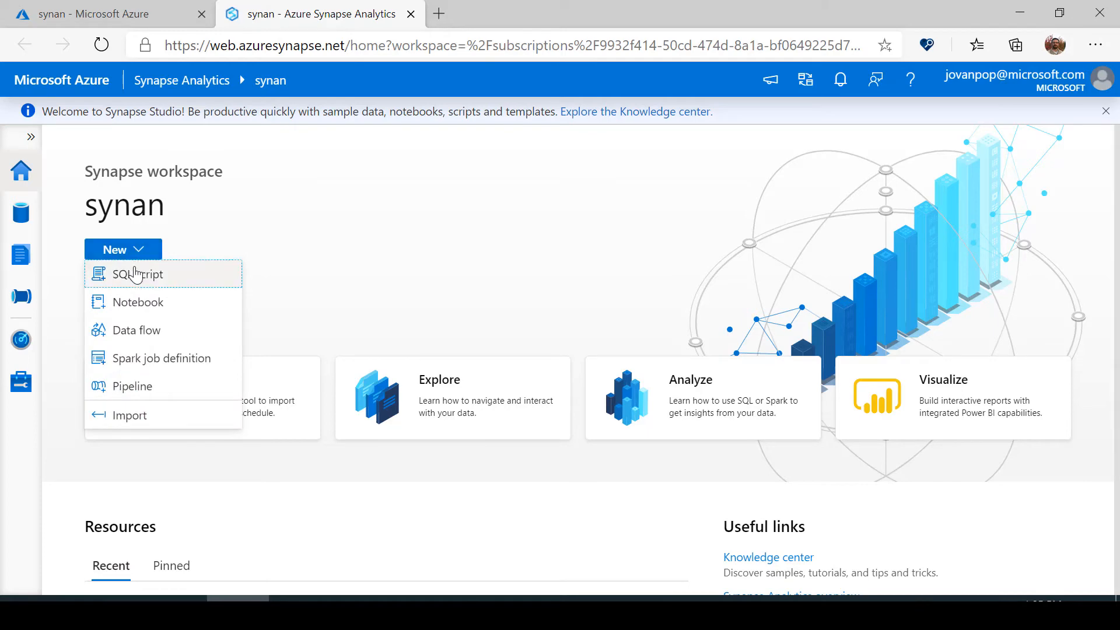
pyautogui.click(136, 272)
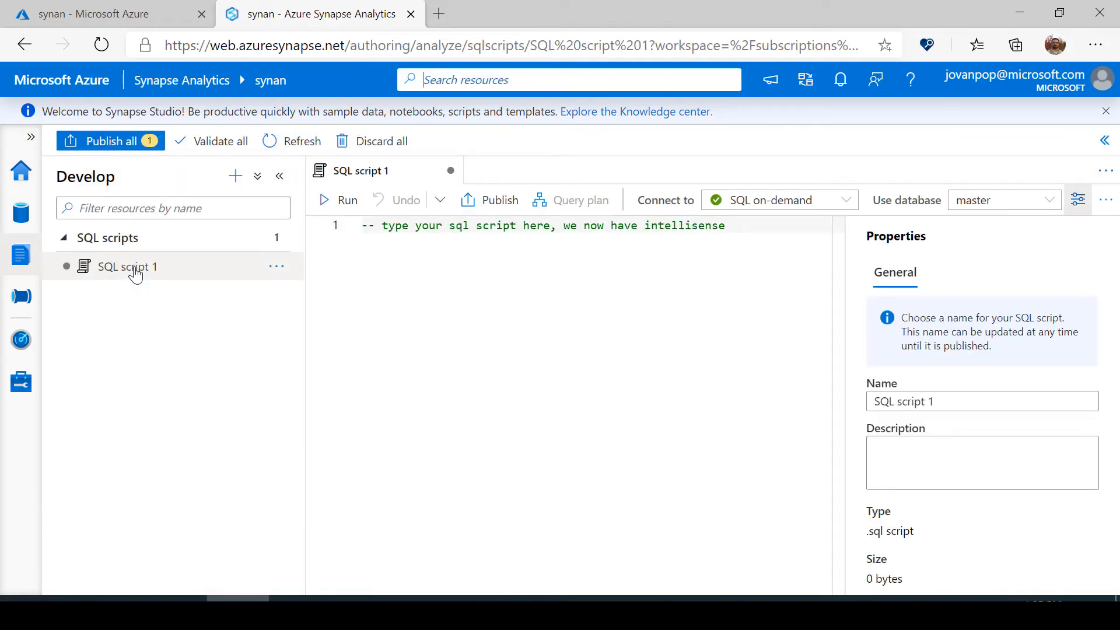
pyautogui.click(280, 177)
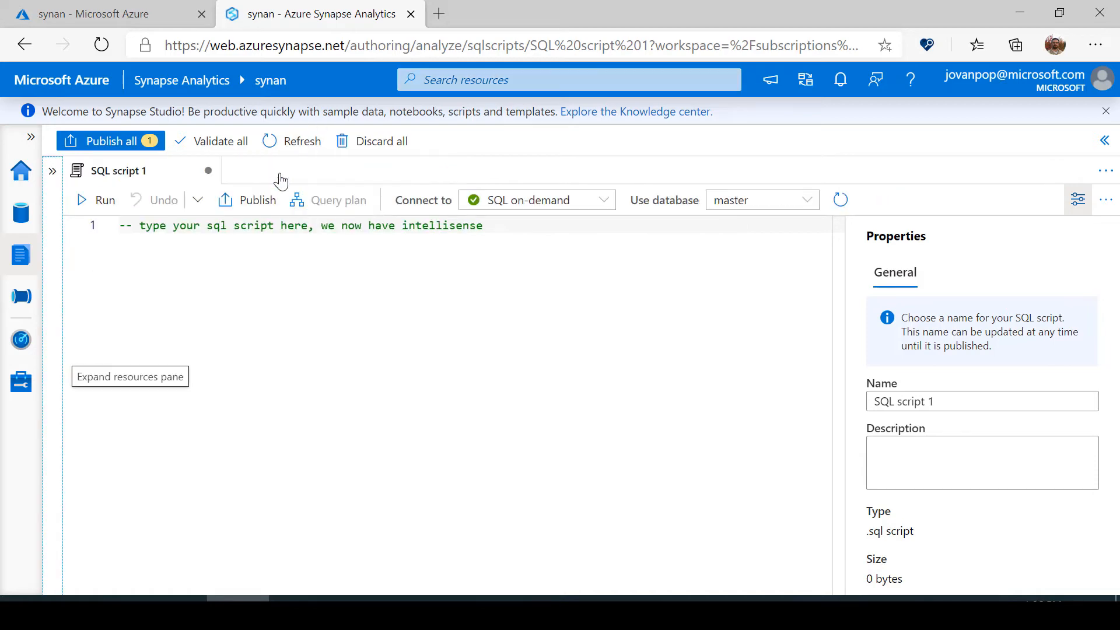
# Step: Below the comment, add a select top 10 * query that reads ecdc_cases.parquet through openrowset with format 'parquet'
pyautogui.click(528, 227)
pyautogui.press('Return')
pyautogui.press('Return')
pyautogui.hotkey('ctrl', 'v')
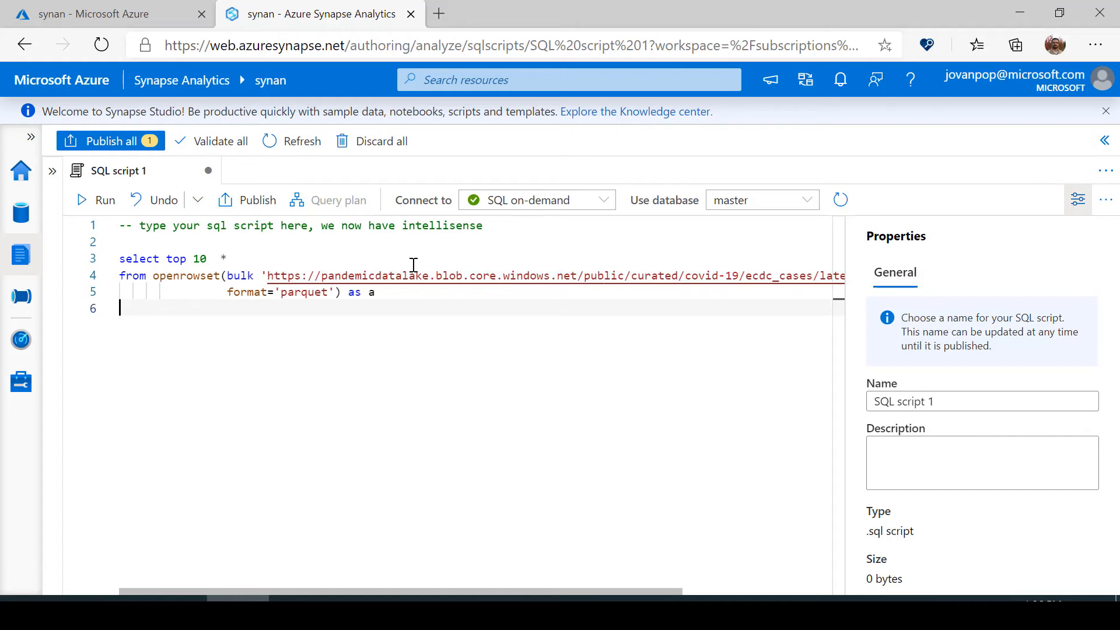
# Step: Run only the select top 10 query and make more room for its results, hiding the script properties
pyautogui.doubleClick(391, 275)
pyautogui.doubleClick(449, 275)
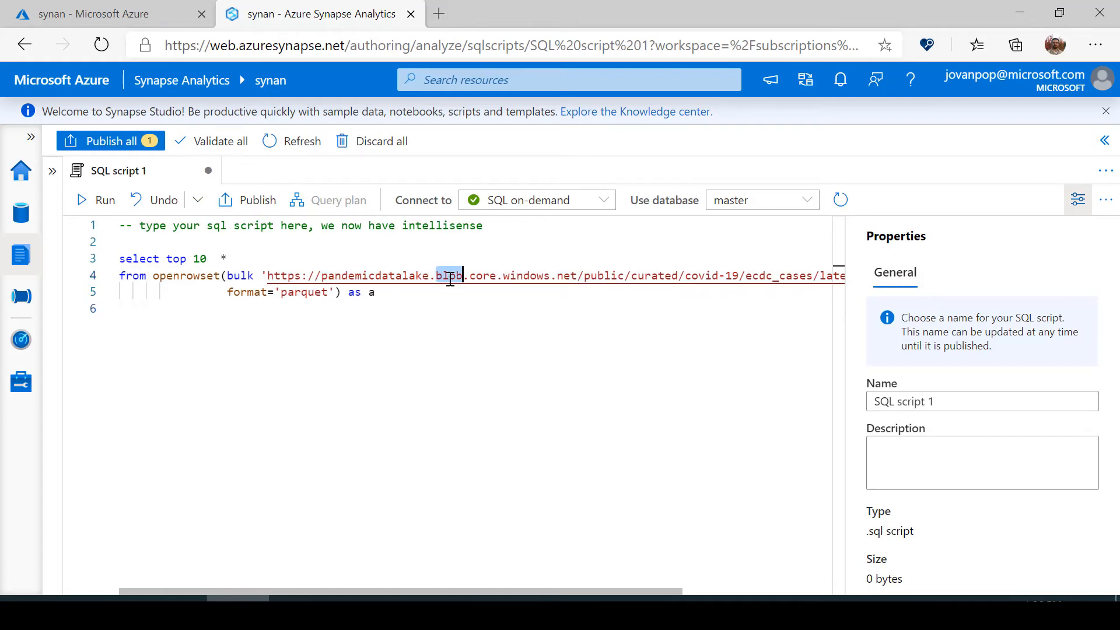
pyautogui.doubleClick(172, 273)
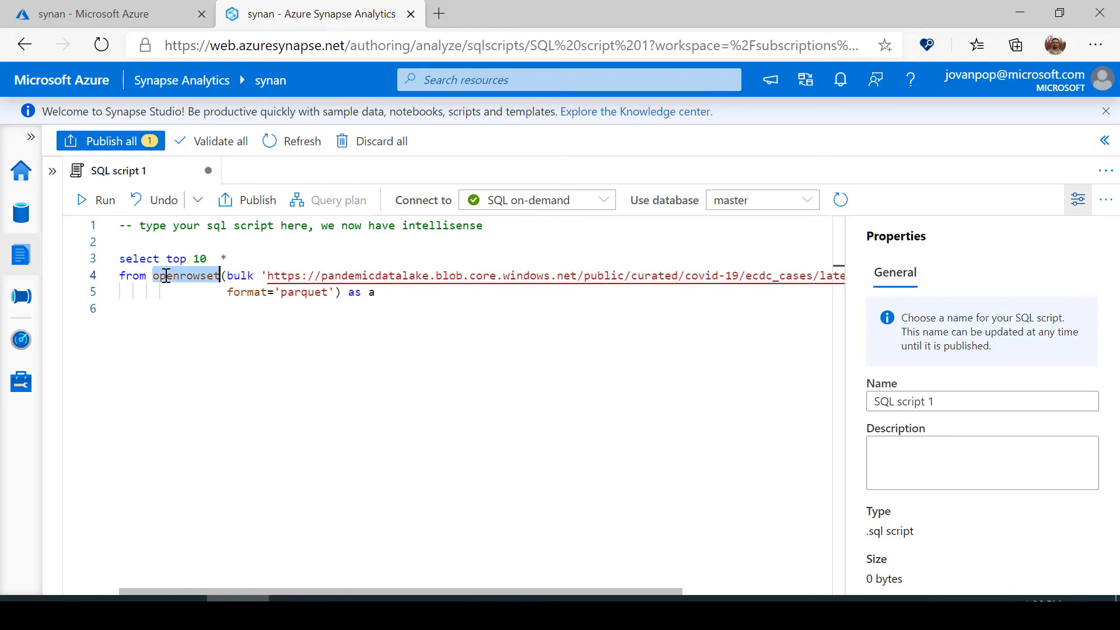
pyautogui.click(384, 309)
pyautogui.moveTo(397, 295); pyautogui.dragTo(119, 259)
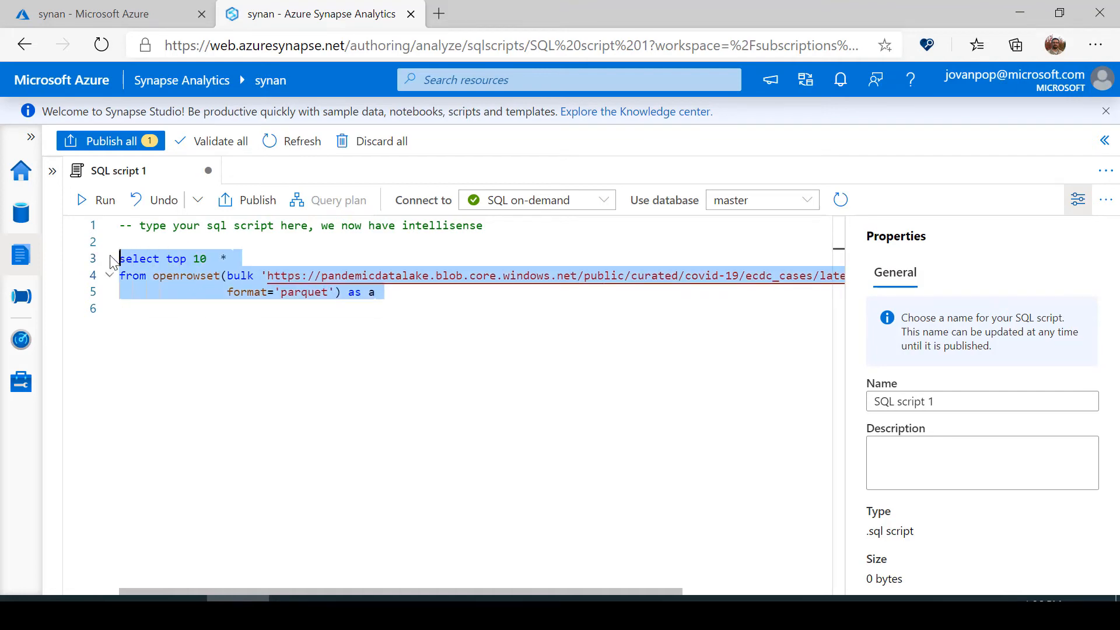
pyautogui.click(97, 201)
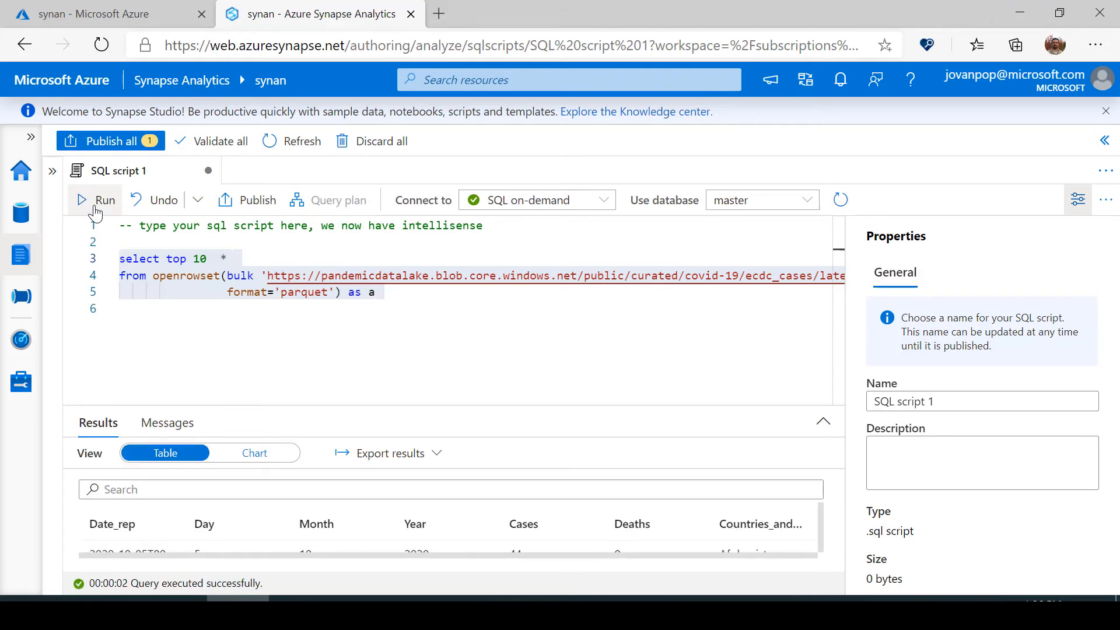
pyautogui.moveTo(436, 405); pyautogui.dragTo(440, 333)
pyautogui.click(1078, 200)
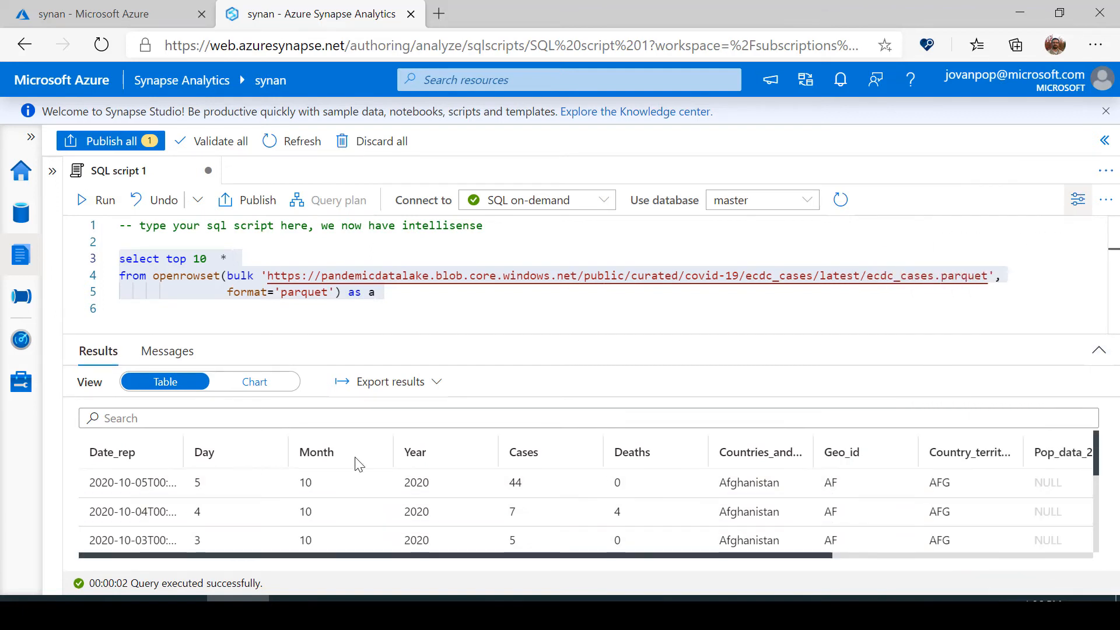
# Step: Add a second openrowset query summing cases from ecdc_cases.parquet, grouped by continent_exp with rollup, labelled 'Total' for null, ordered by sum(cases) desc
pyautogui.click(508, 323)
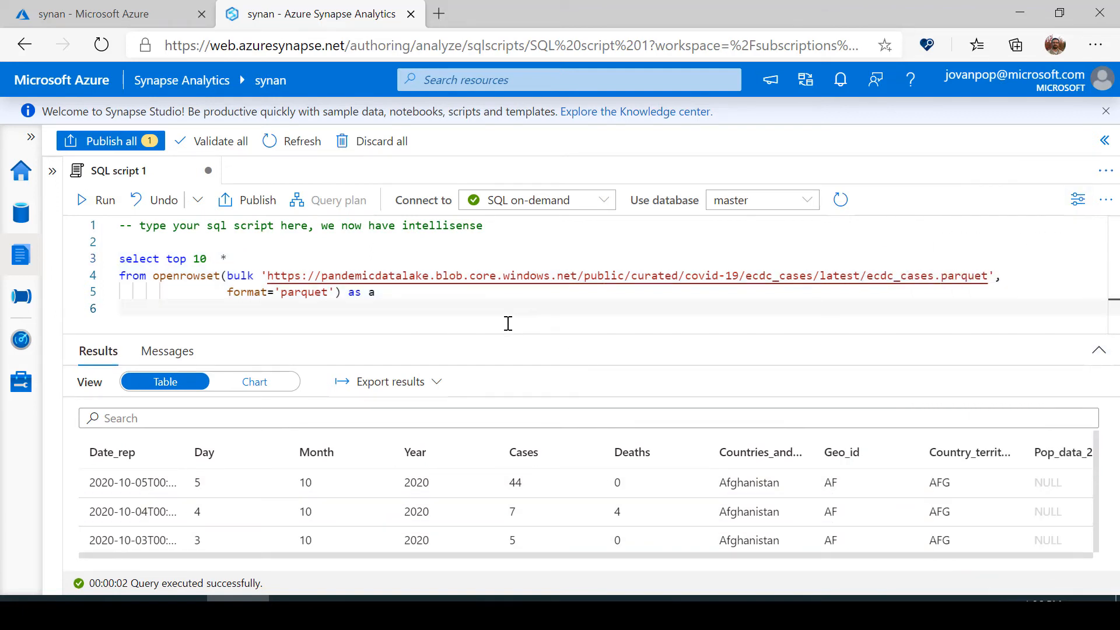
pyautogui.press('Return')
pyautogui.press('Return')
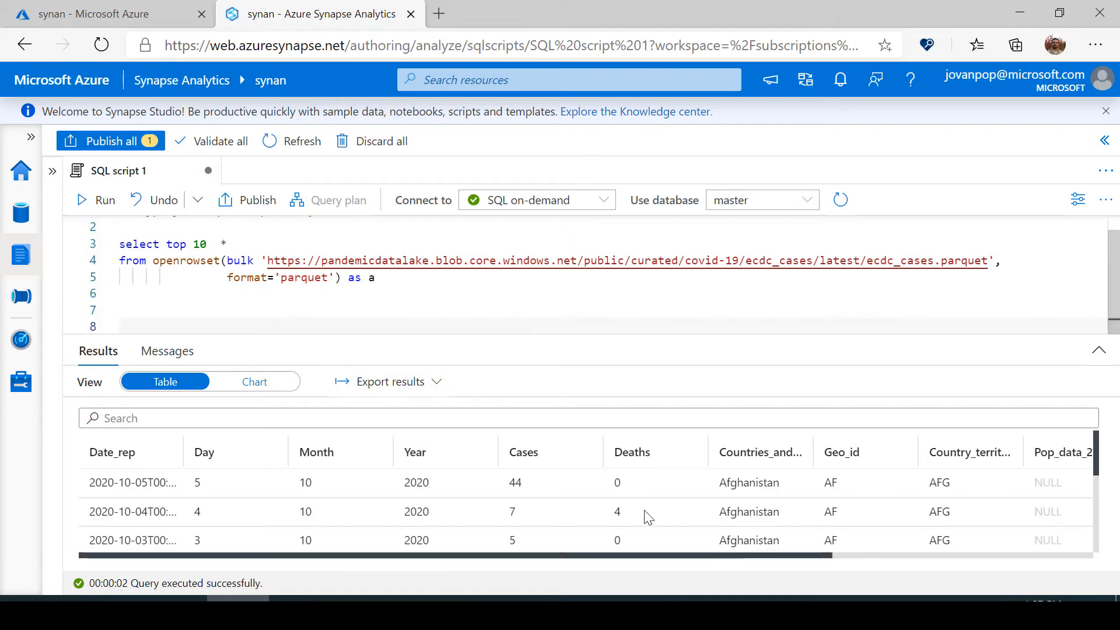
pyautogui.write("select         continent = ISNULL(continent_exp, 'Total'),         cases = sum(cases) from openrowset(bulk 'https://pandemicdatalake.blob.core.windows.net/public/curated/covid-19/ecdc_cases/latest/ecdc_cases.parquet',                 format='parquet') as cases group by continent_exp with rollup order by sum(cases) desc")
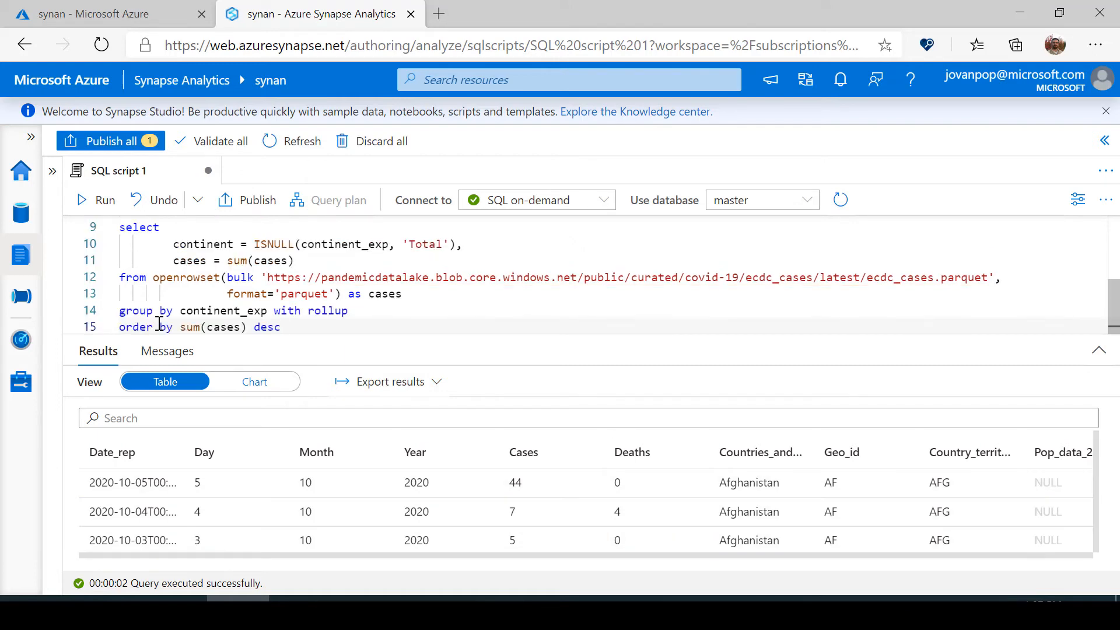
pyautogui.press('Return')
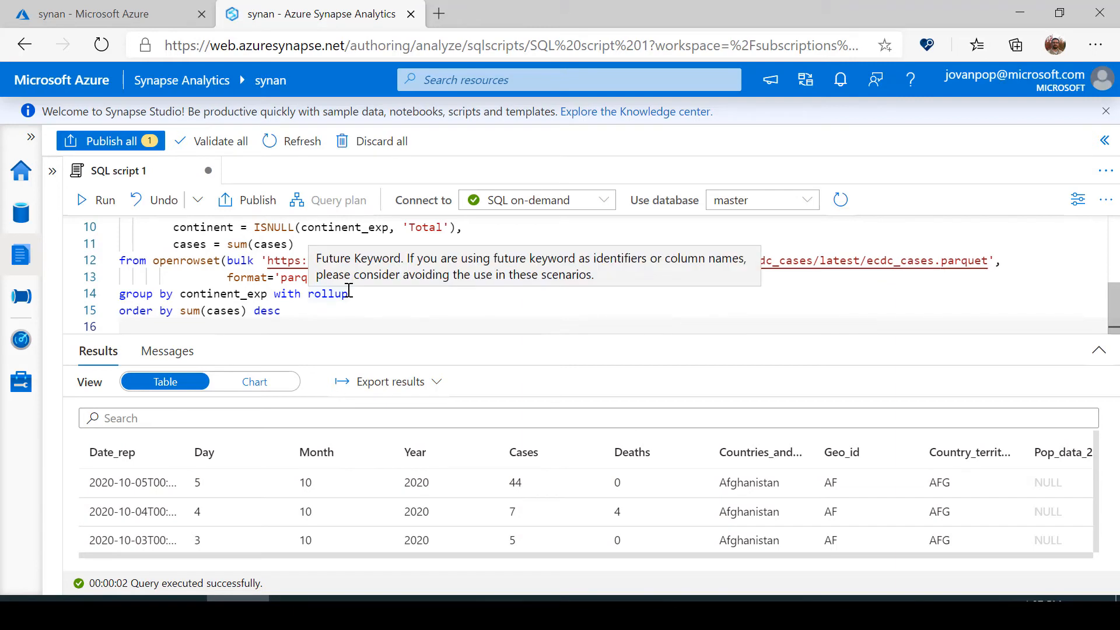
pyautogui.press('BackSpace')
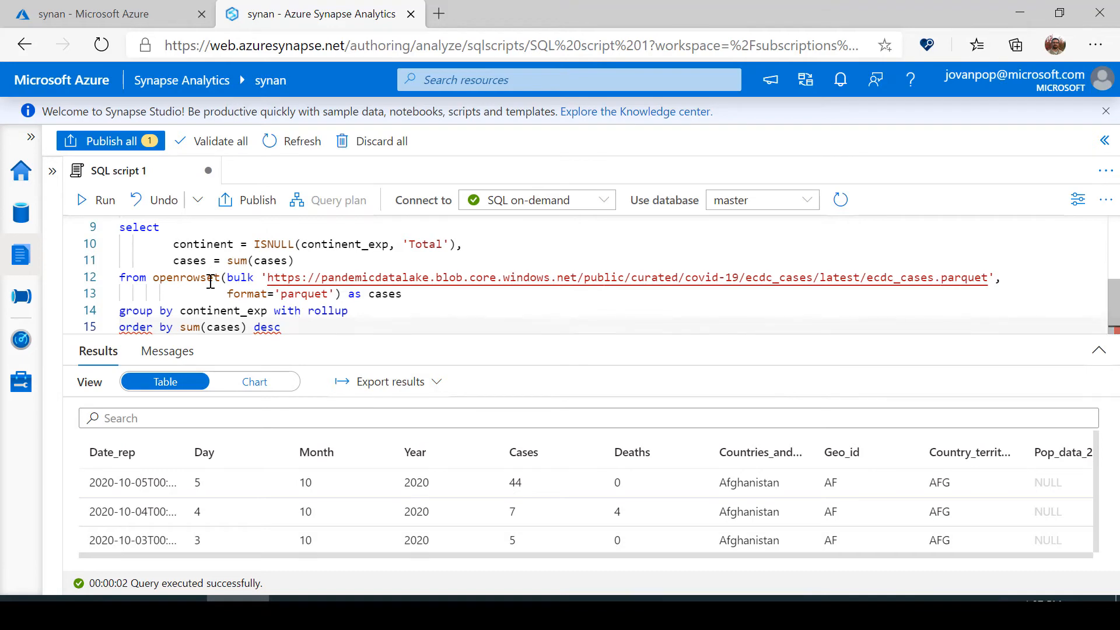
# Step: Run only the query that sums cases by continent and look through all its result rows
pyautogui.doubleClick(898, 283)
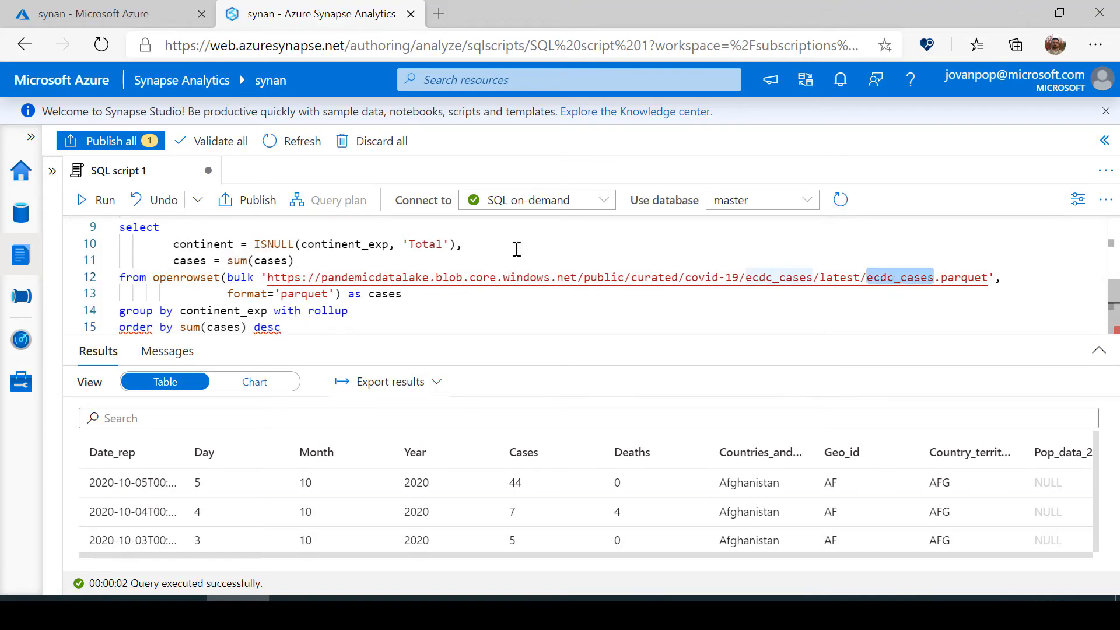
pyautogui.doubleClick(203, 310)
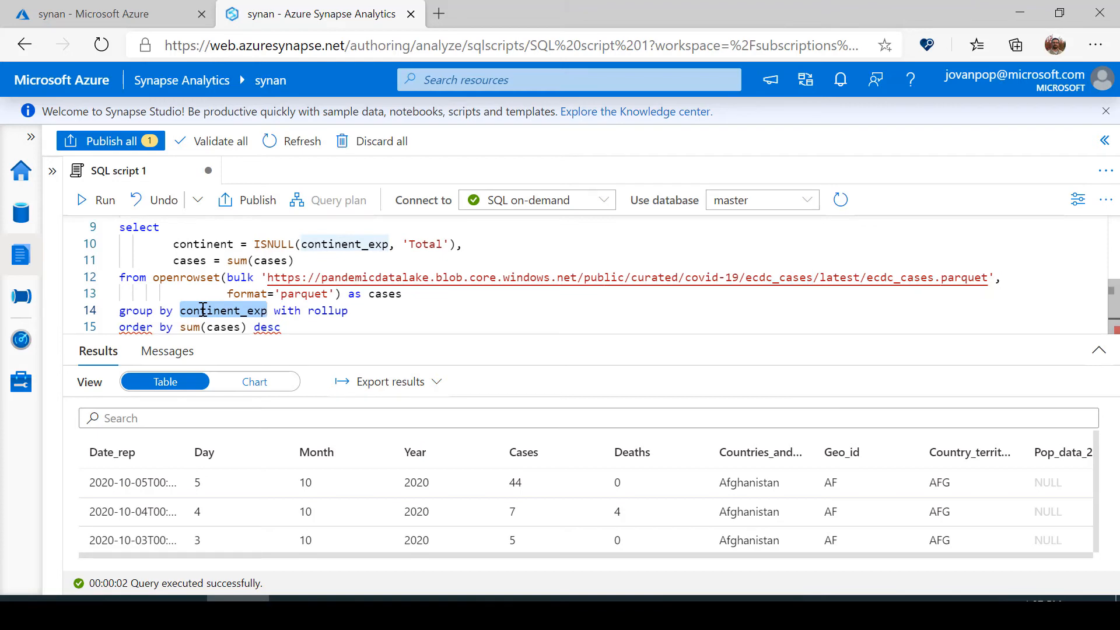
pyautogui.doubleClick(190, 245)
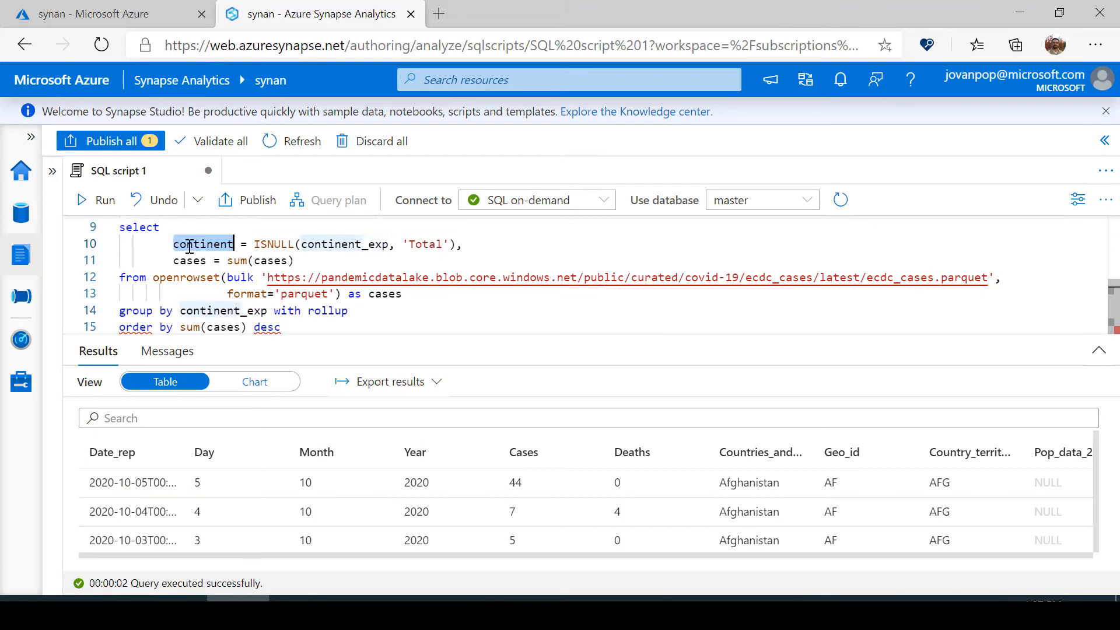
pyautogui.doubleClick(189, 260)
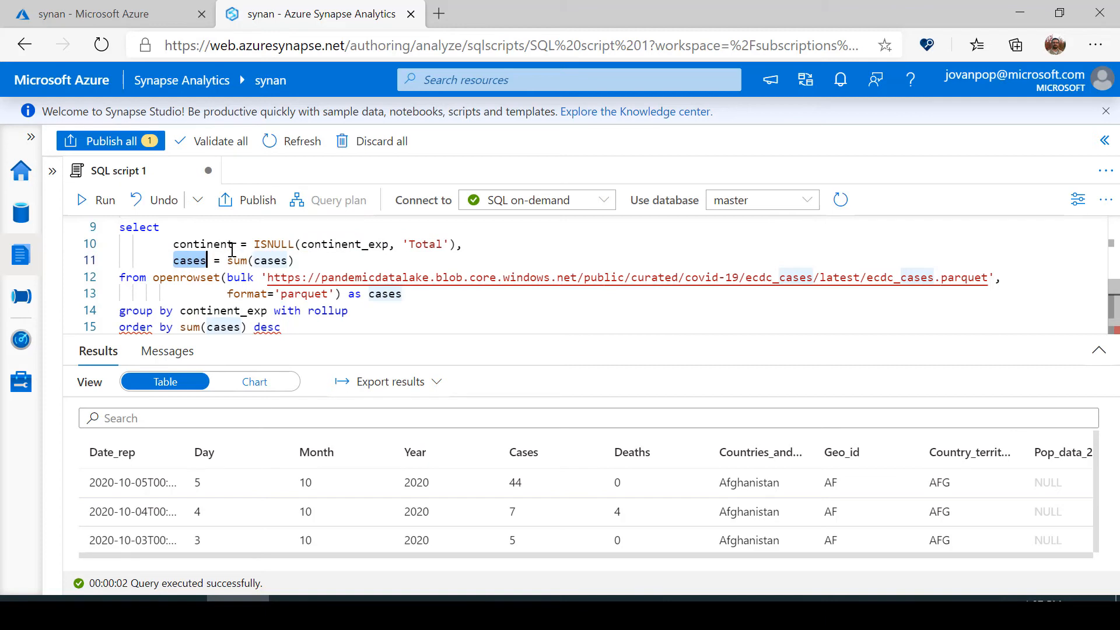
pyautogui.click(352, 310)
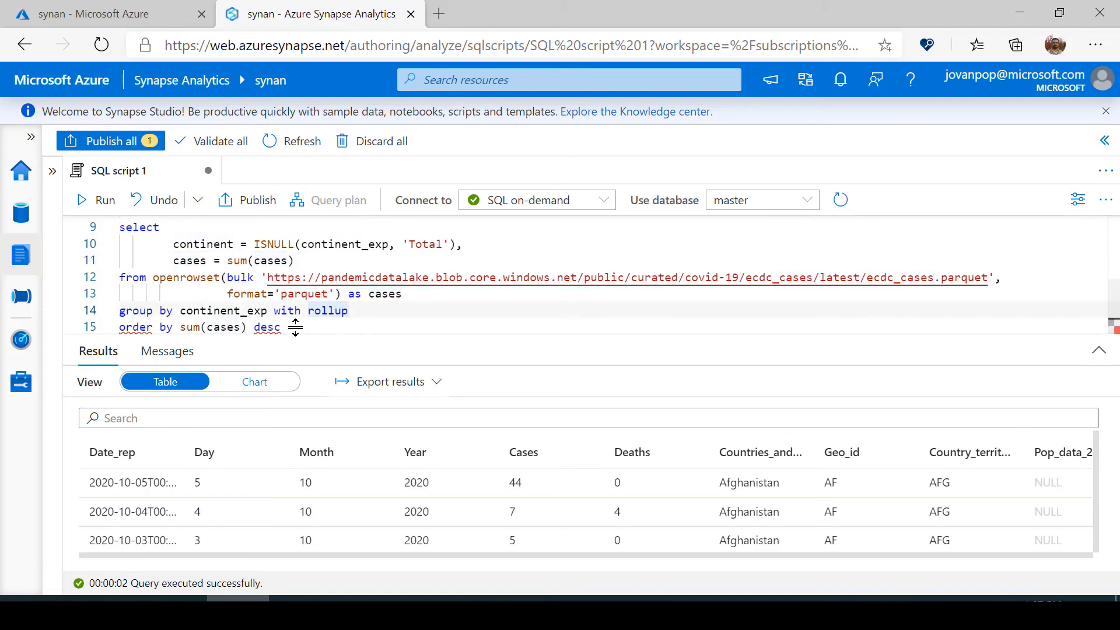
pyautogui.moveTo(291, 327); pyautogui.dragTo(112, 231)
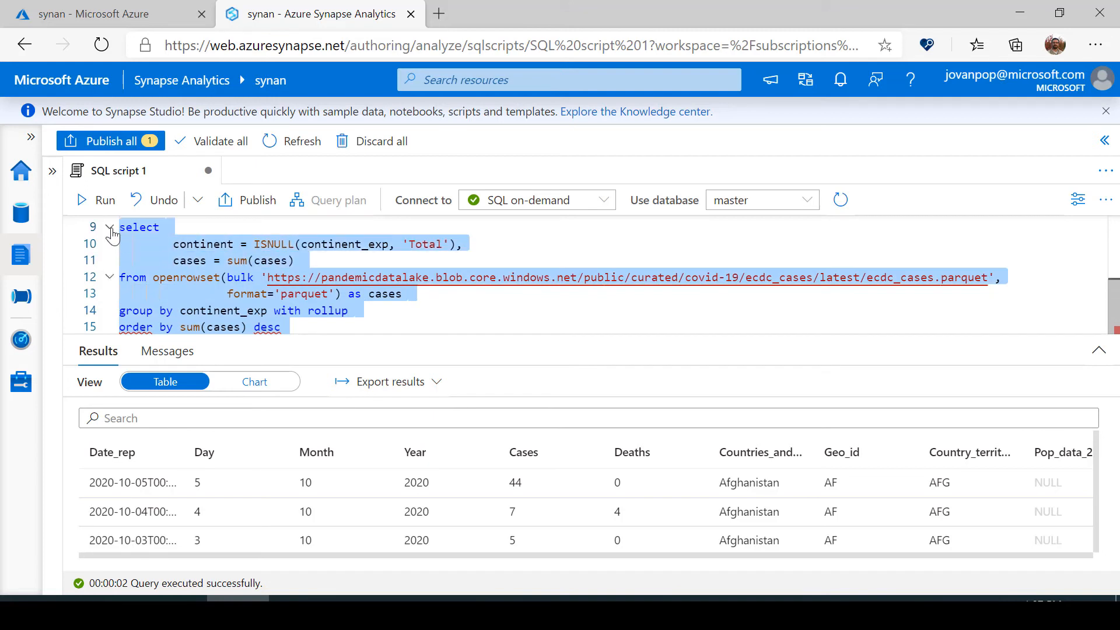
pyautogui.click(99, 201)
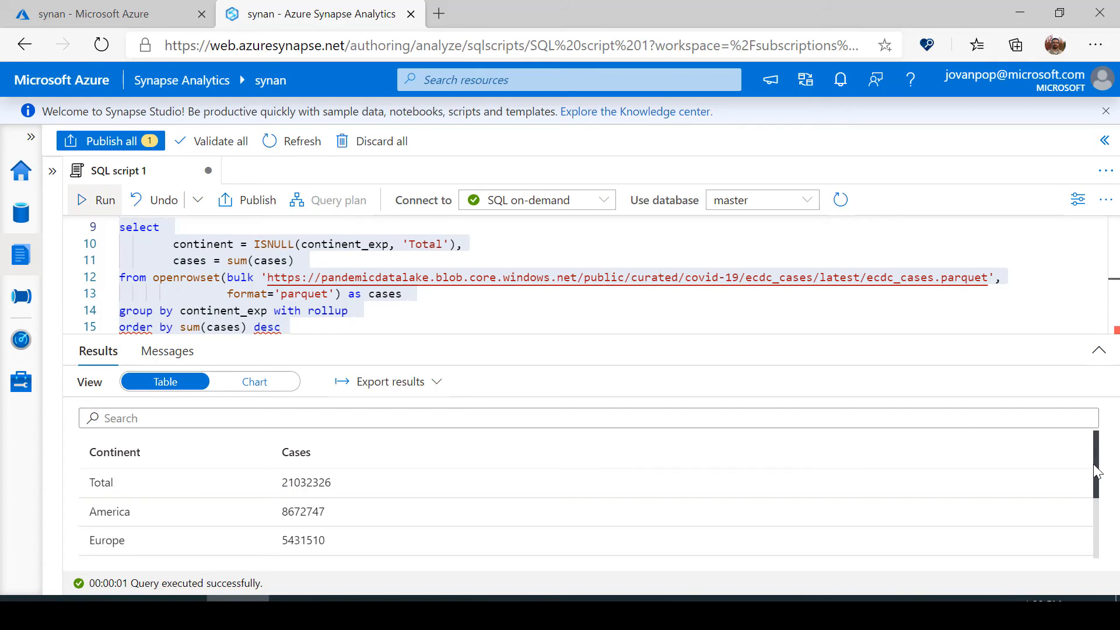
pyautogui.scroll(-3, 1096, 471)
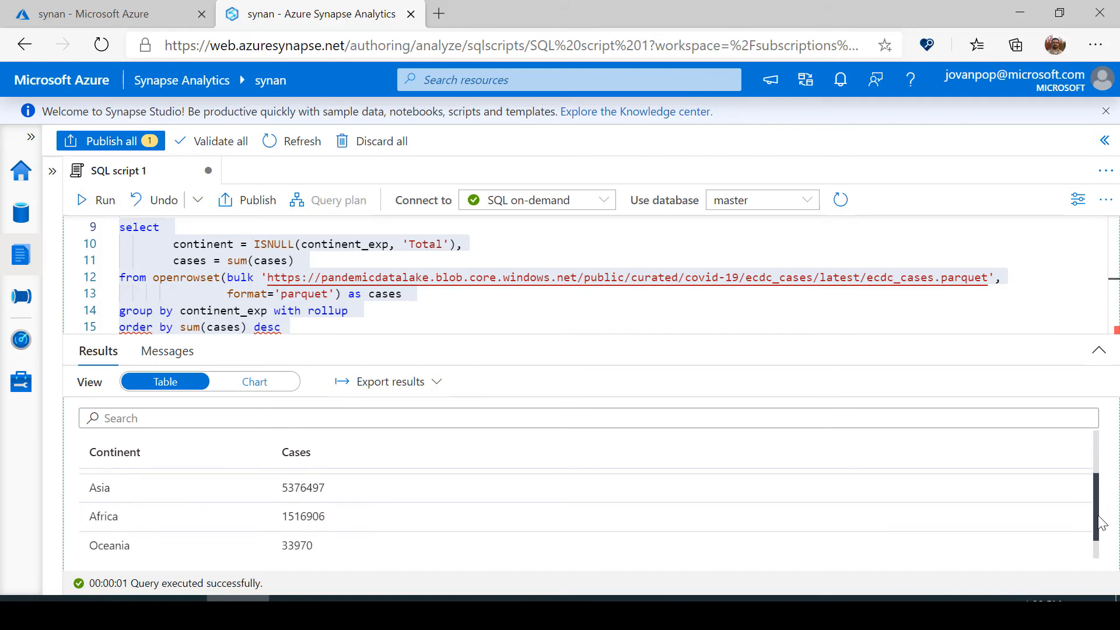
pyautogui.scroll(3, 1096, 471)
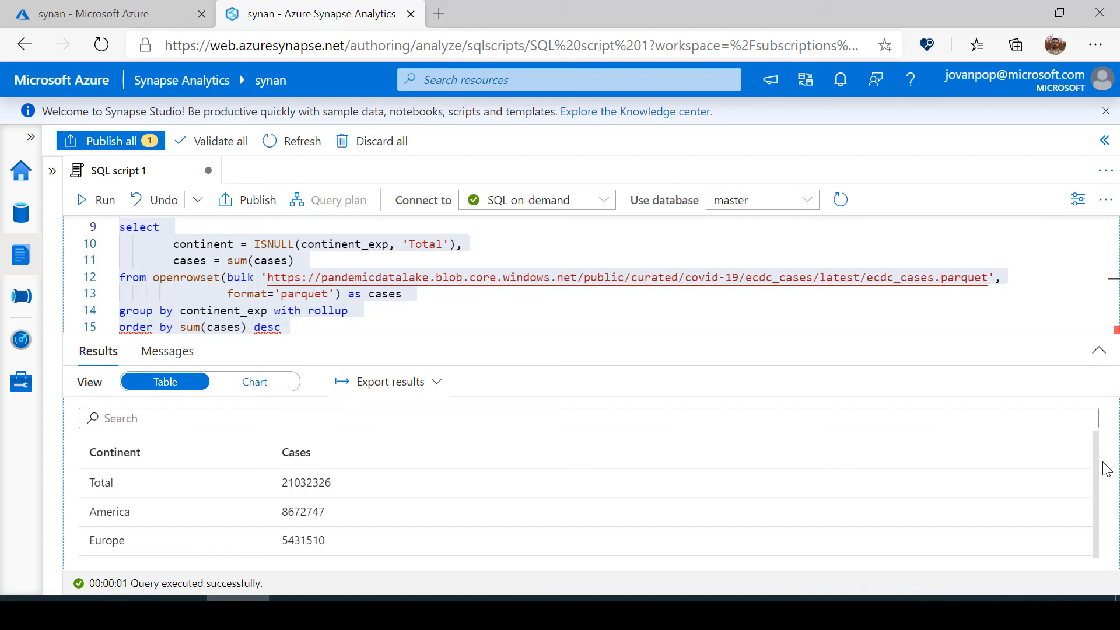
# Step: Show the query results as a Column chart with continent as the category column
pyautogui.click(260, 382)
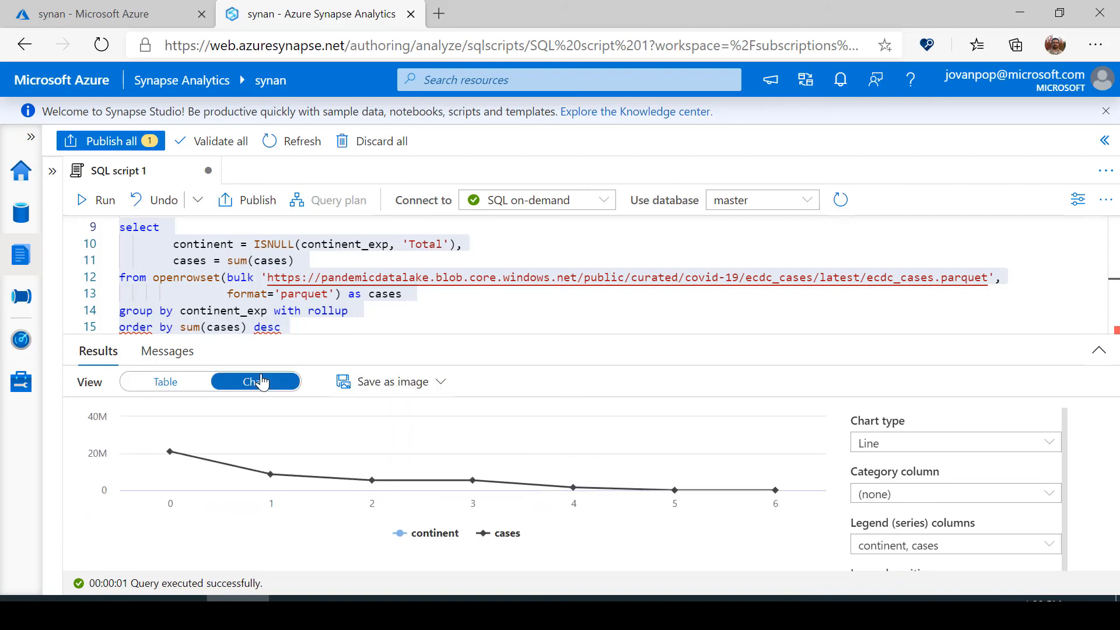
pyautogui.click(980, 455)
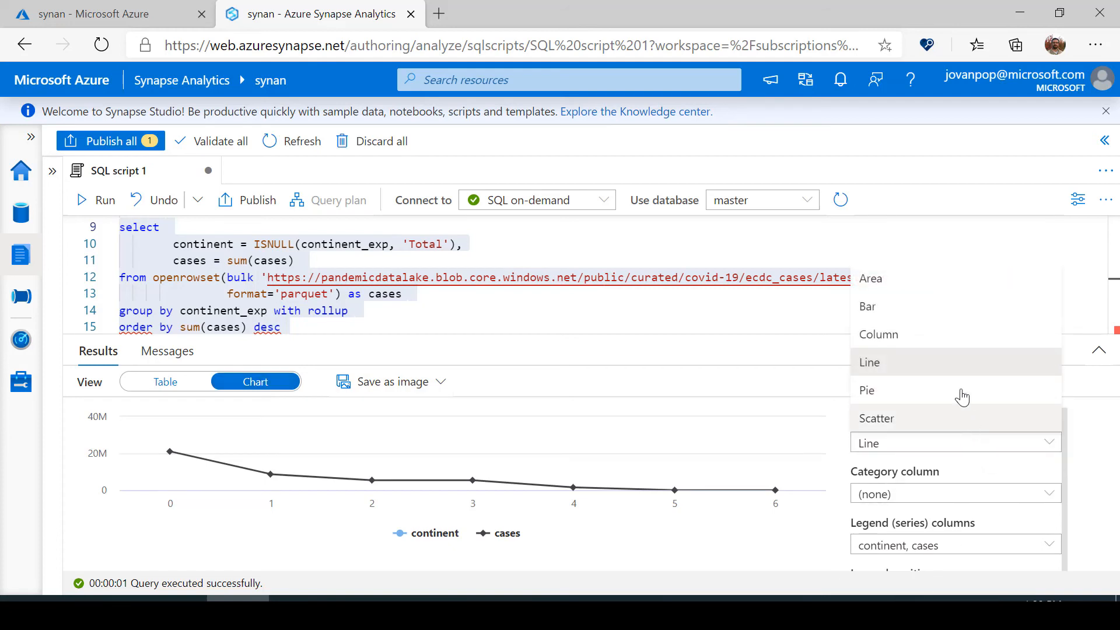
pyautogui.click(922, 335)
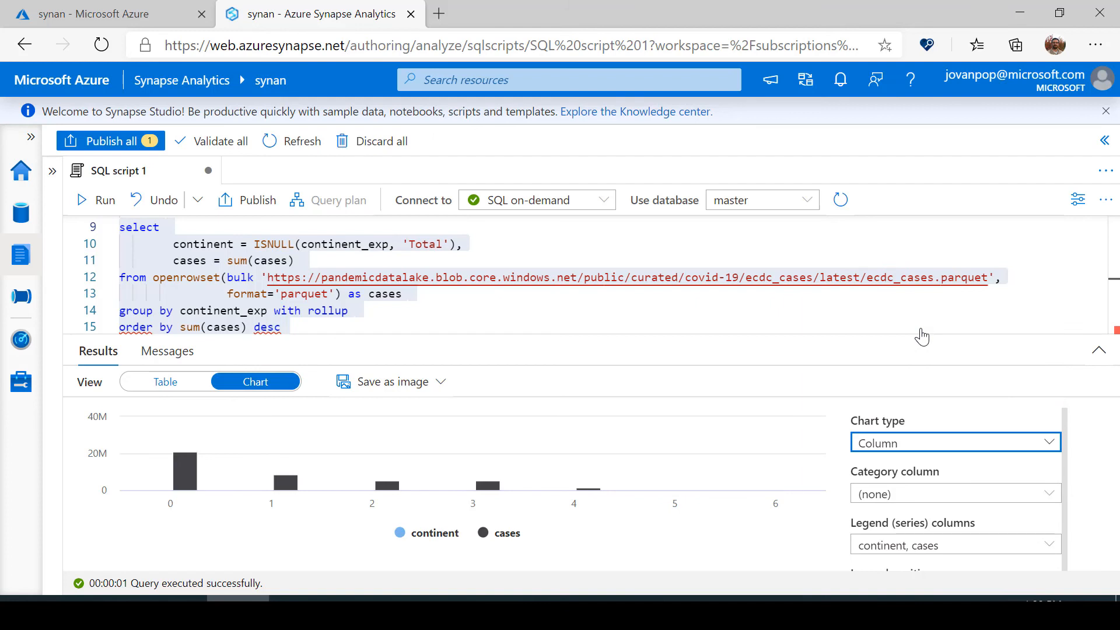
pyautogui.click(956, 495)
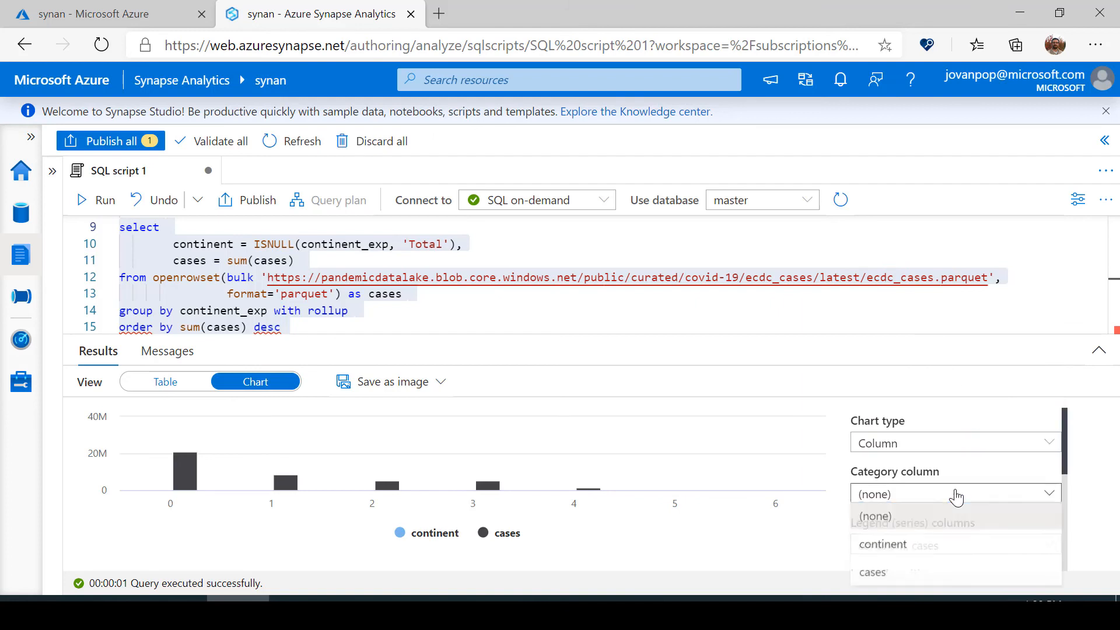
pyautogui.click(898, 547)
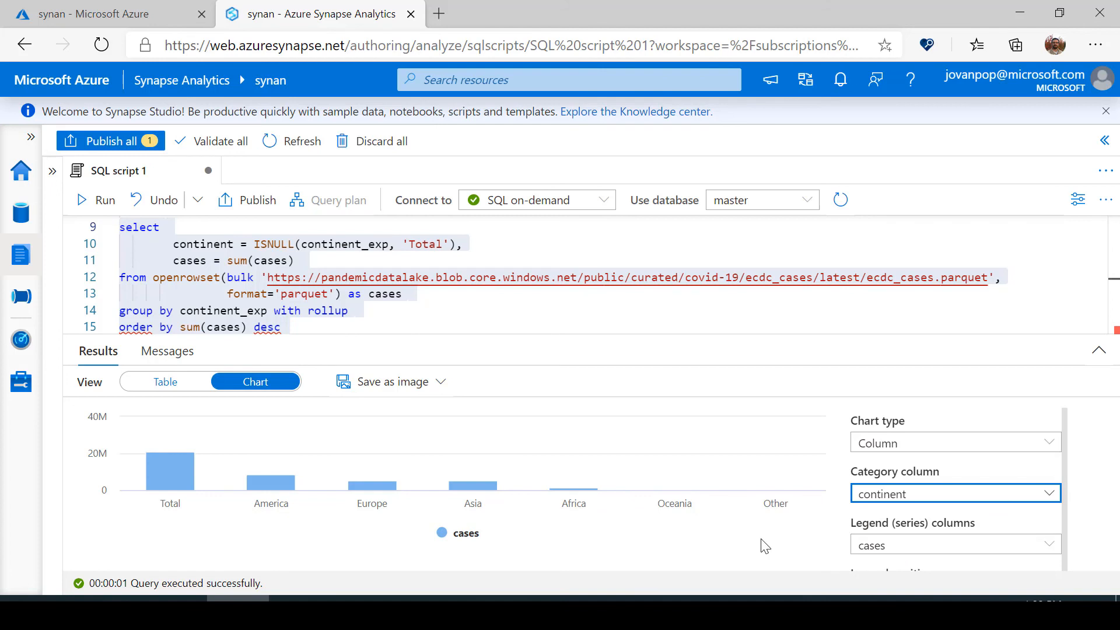